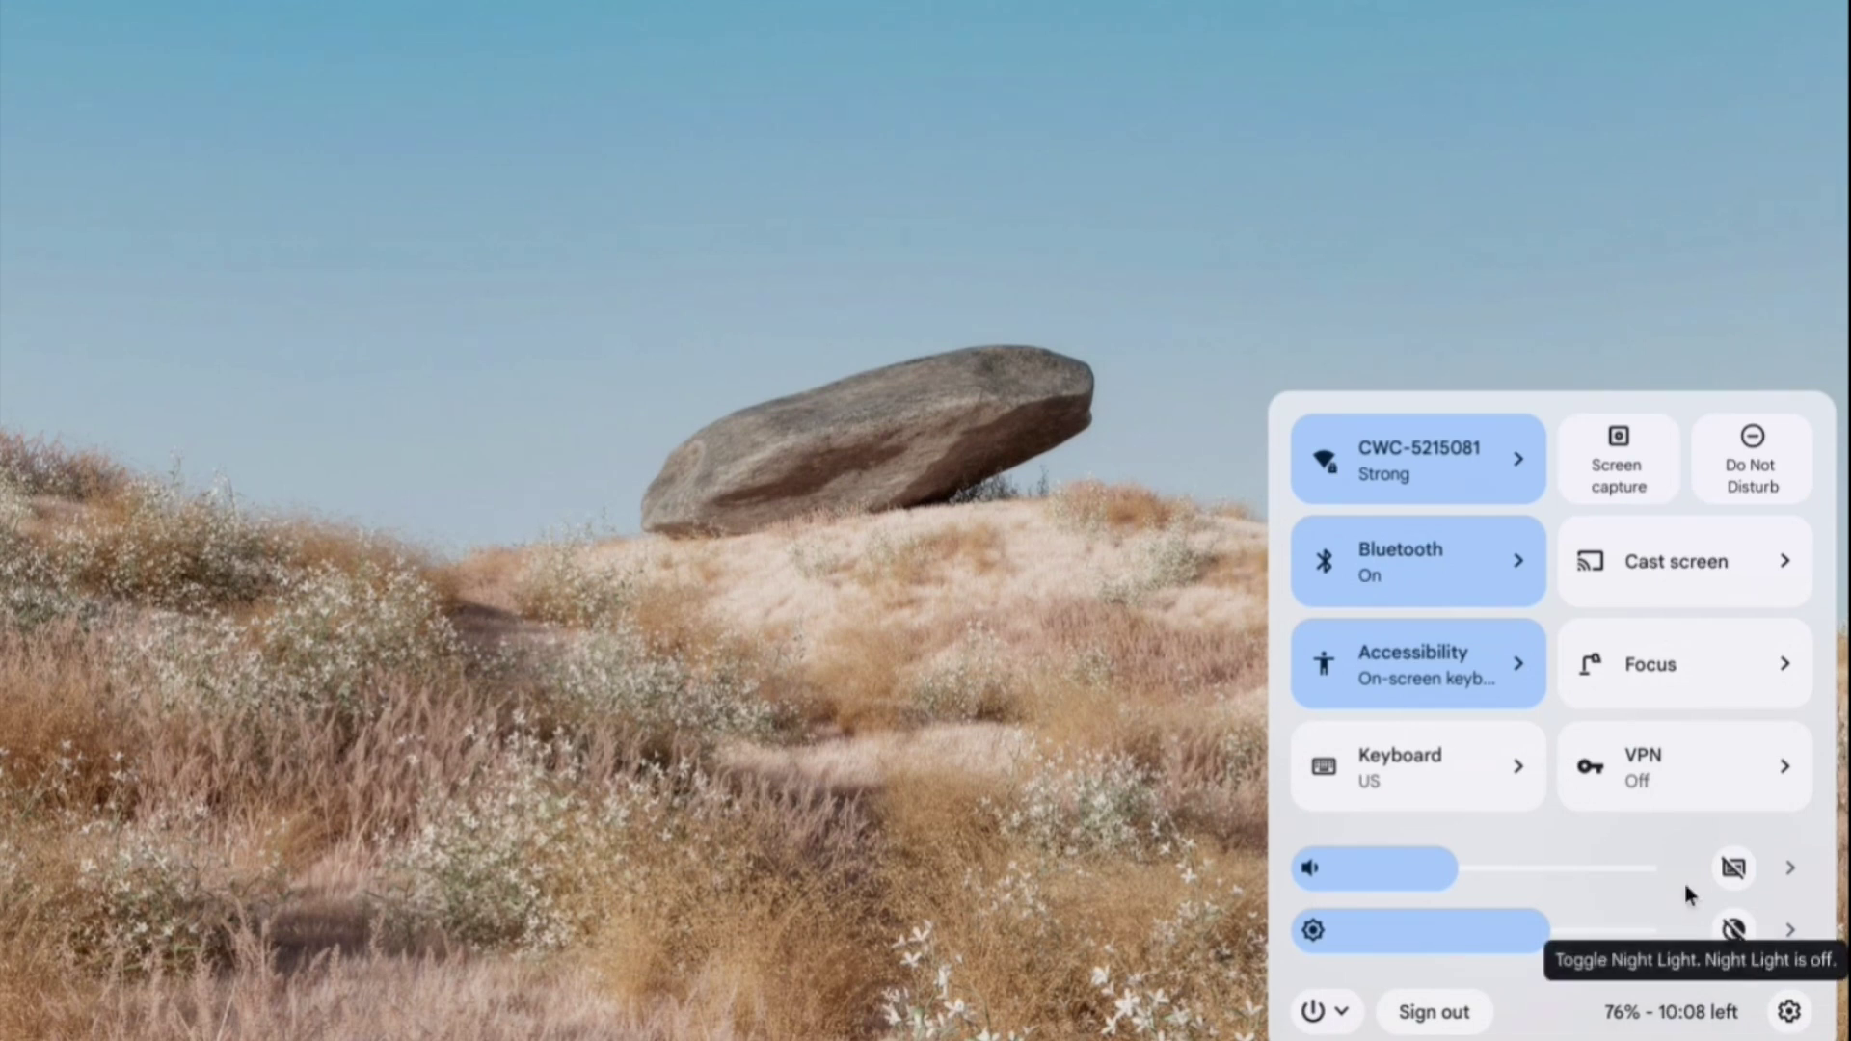
Step: Open the Inputs settings page from the Quick Settings Keyboard tile
{"action": "left_click", "coordinate": [1403, 780]}
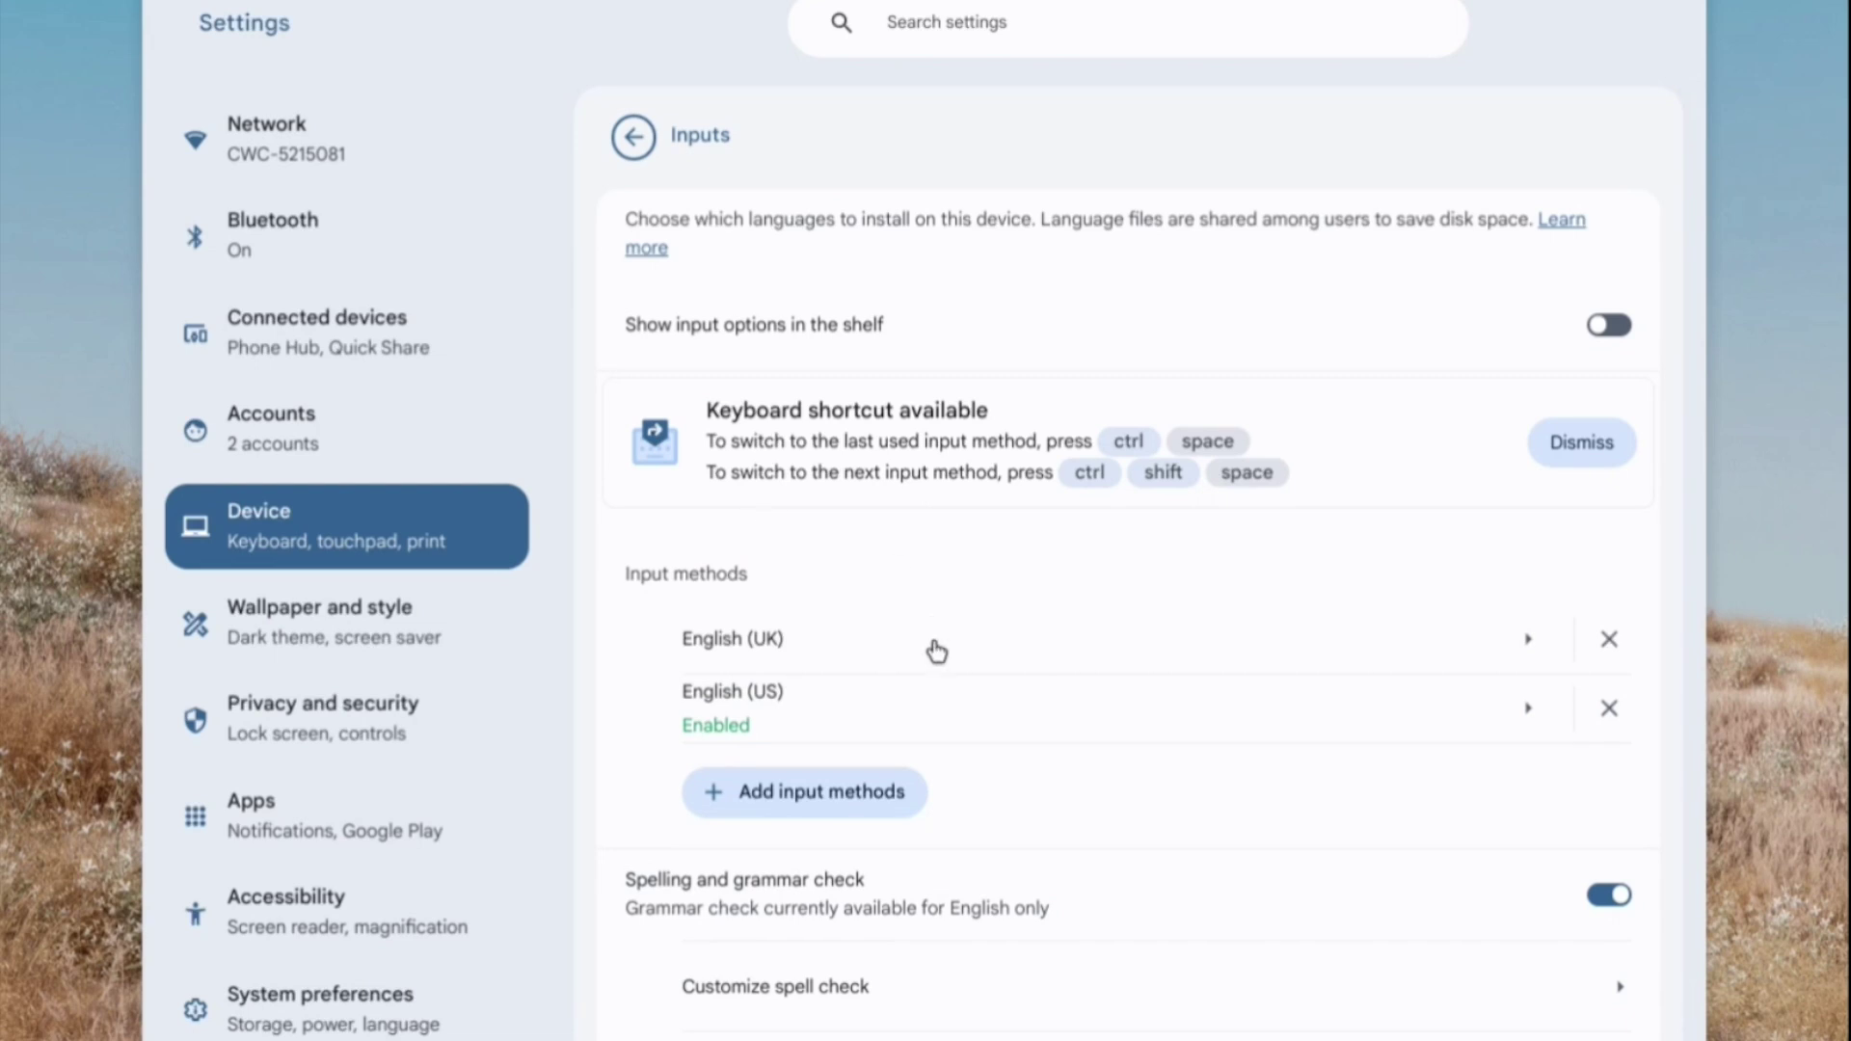
Step: Add the Spanish (Spain) input method and make it the active input
{"action": "left_click", "coordinate": [840, 794]}
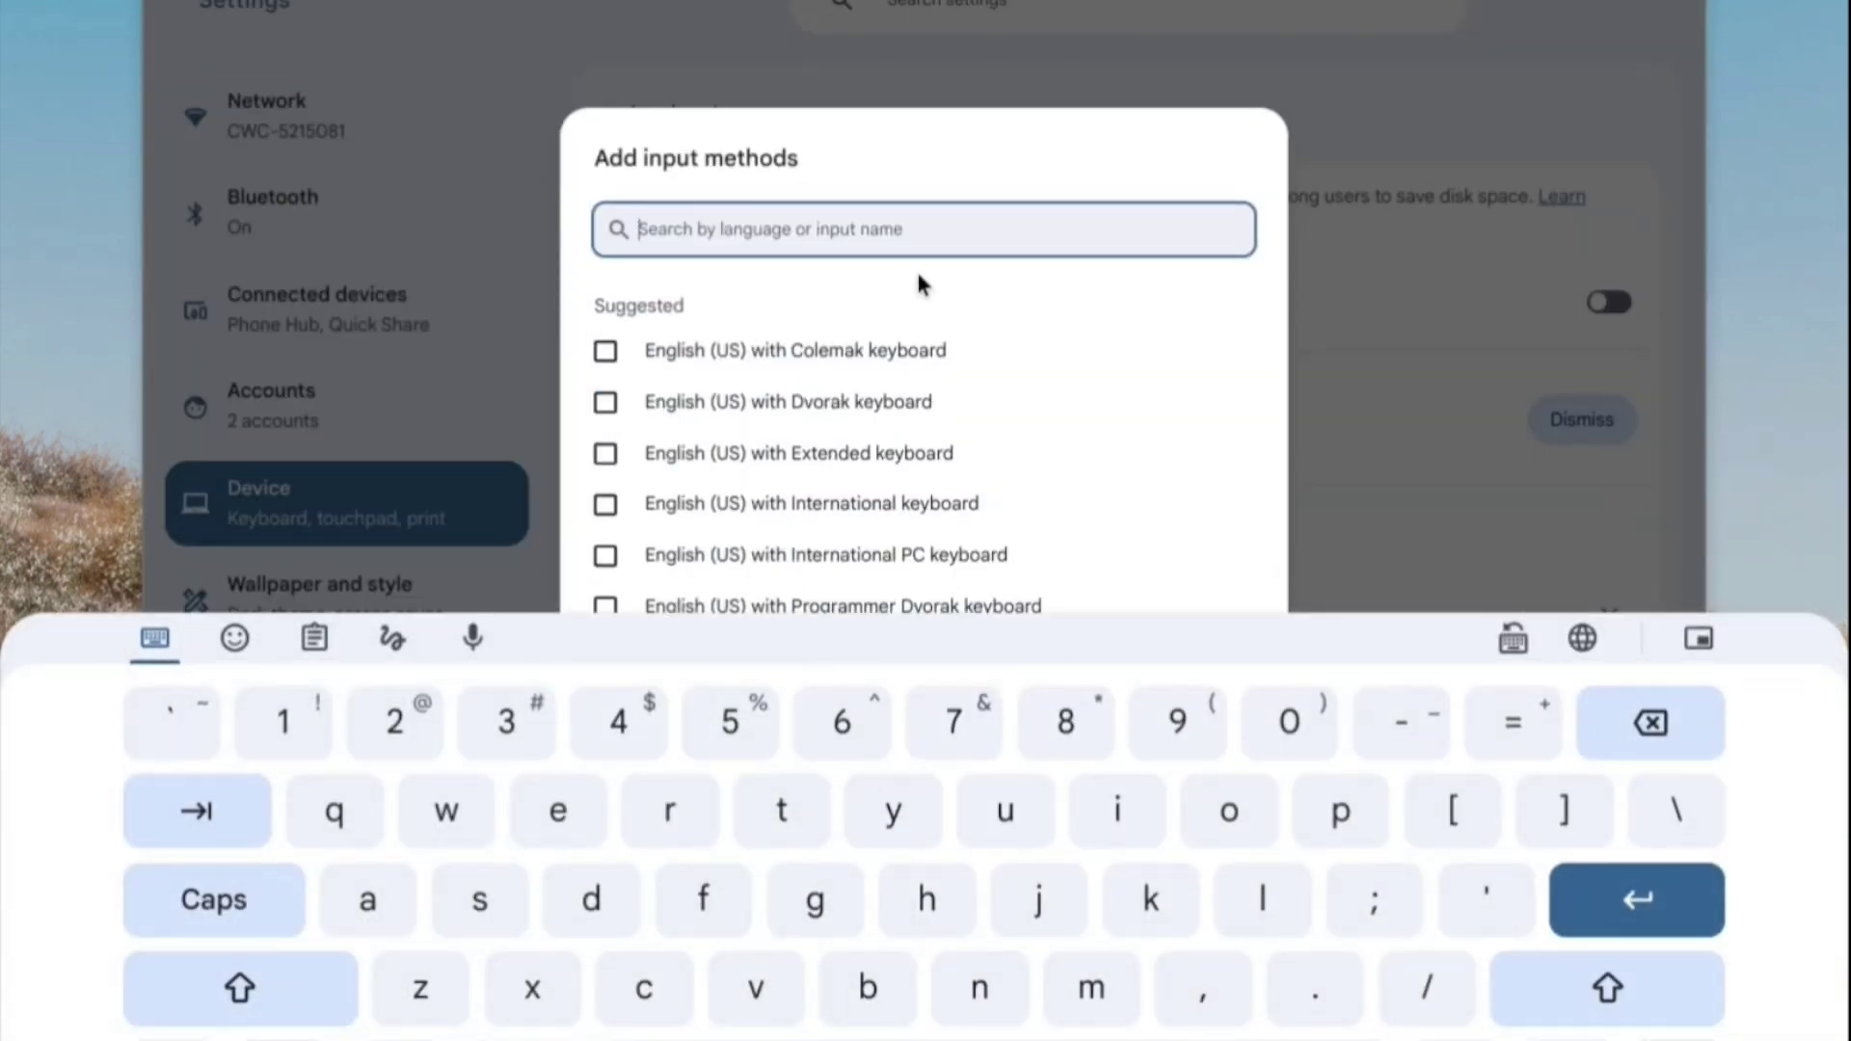
{"action": "scroll", "coordinate": [853, 248], "scroll_direction": "down", "scroll_amount": 5}
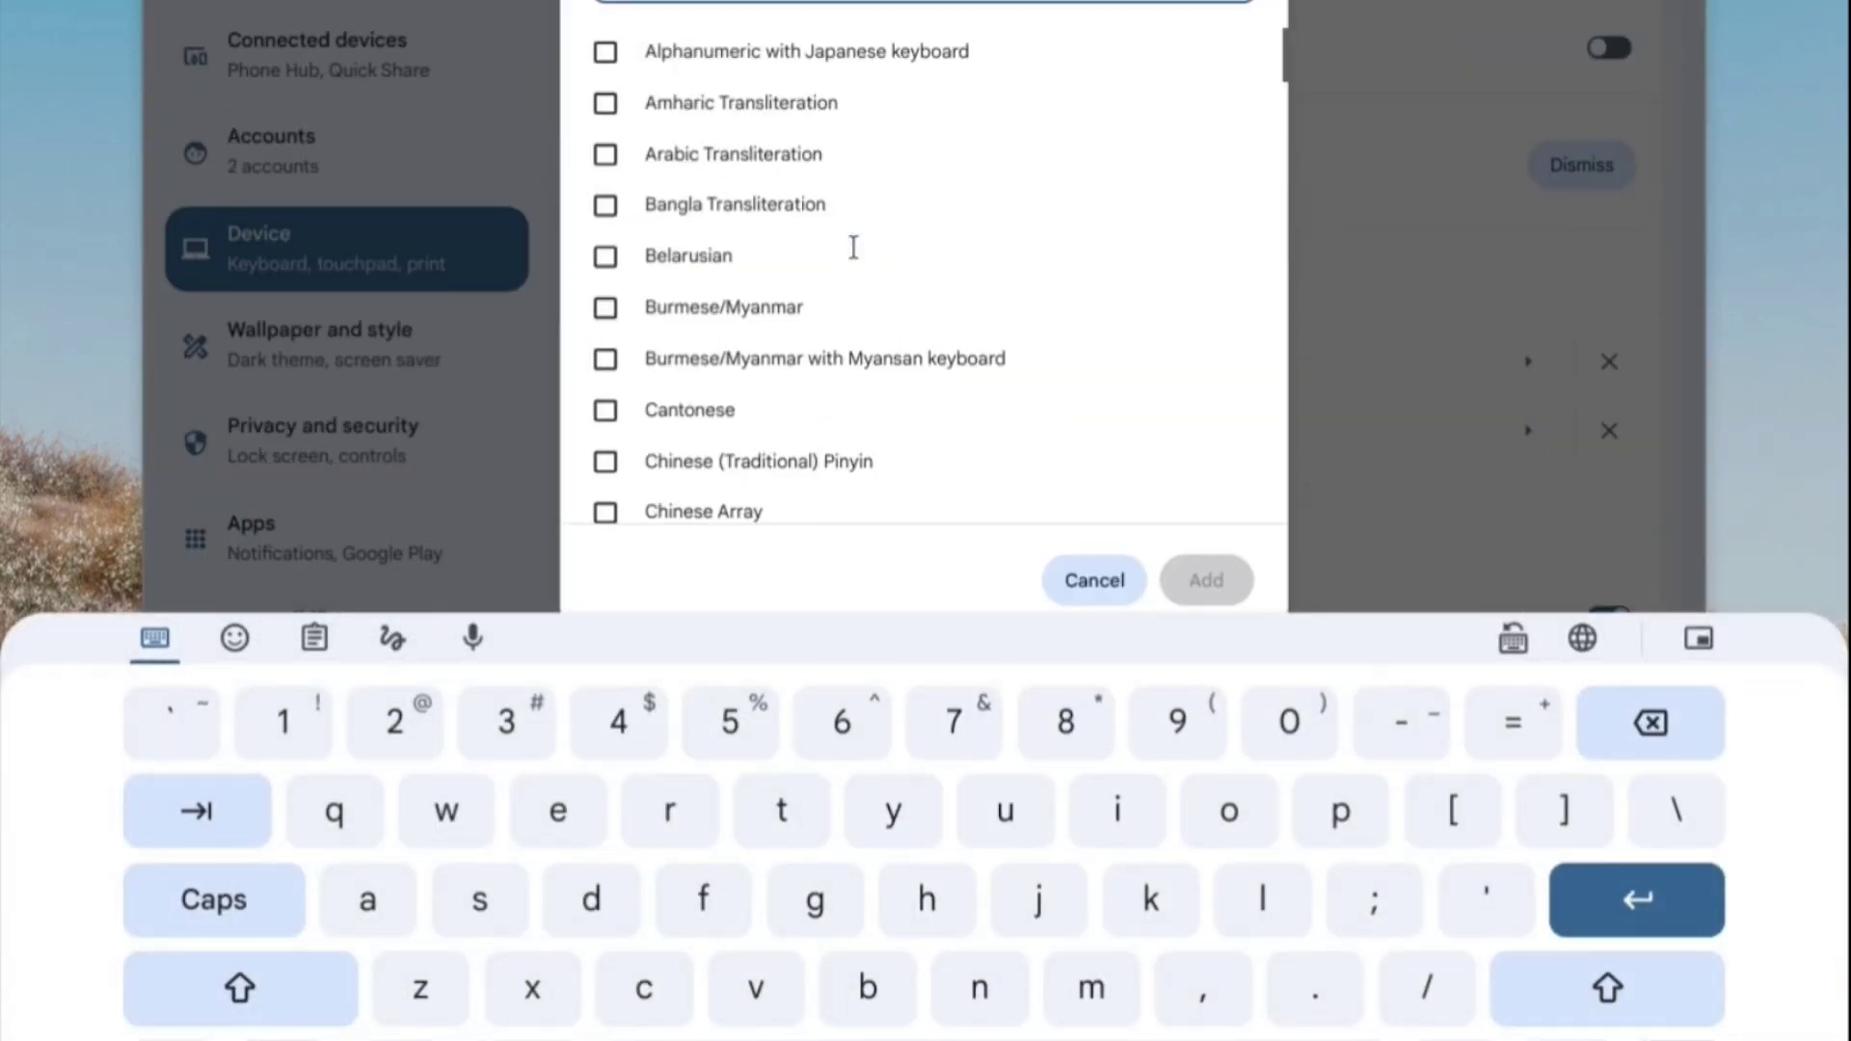
{"action": "type", "text": "spanish"}
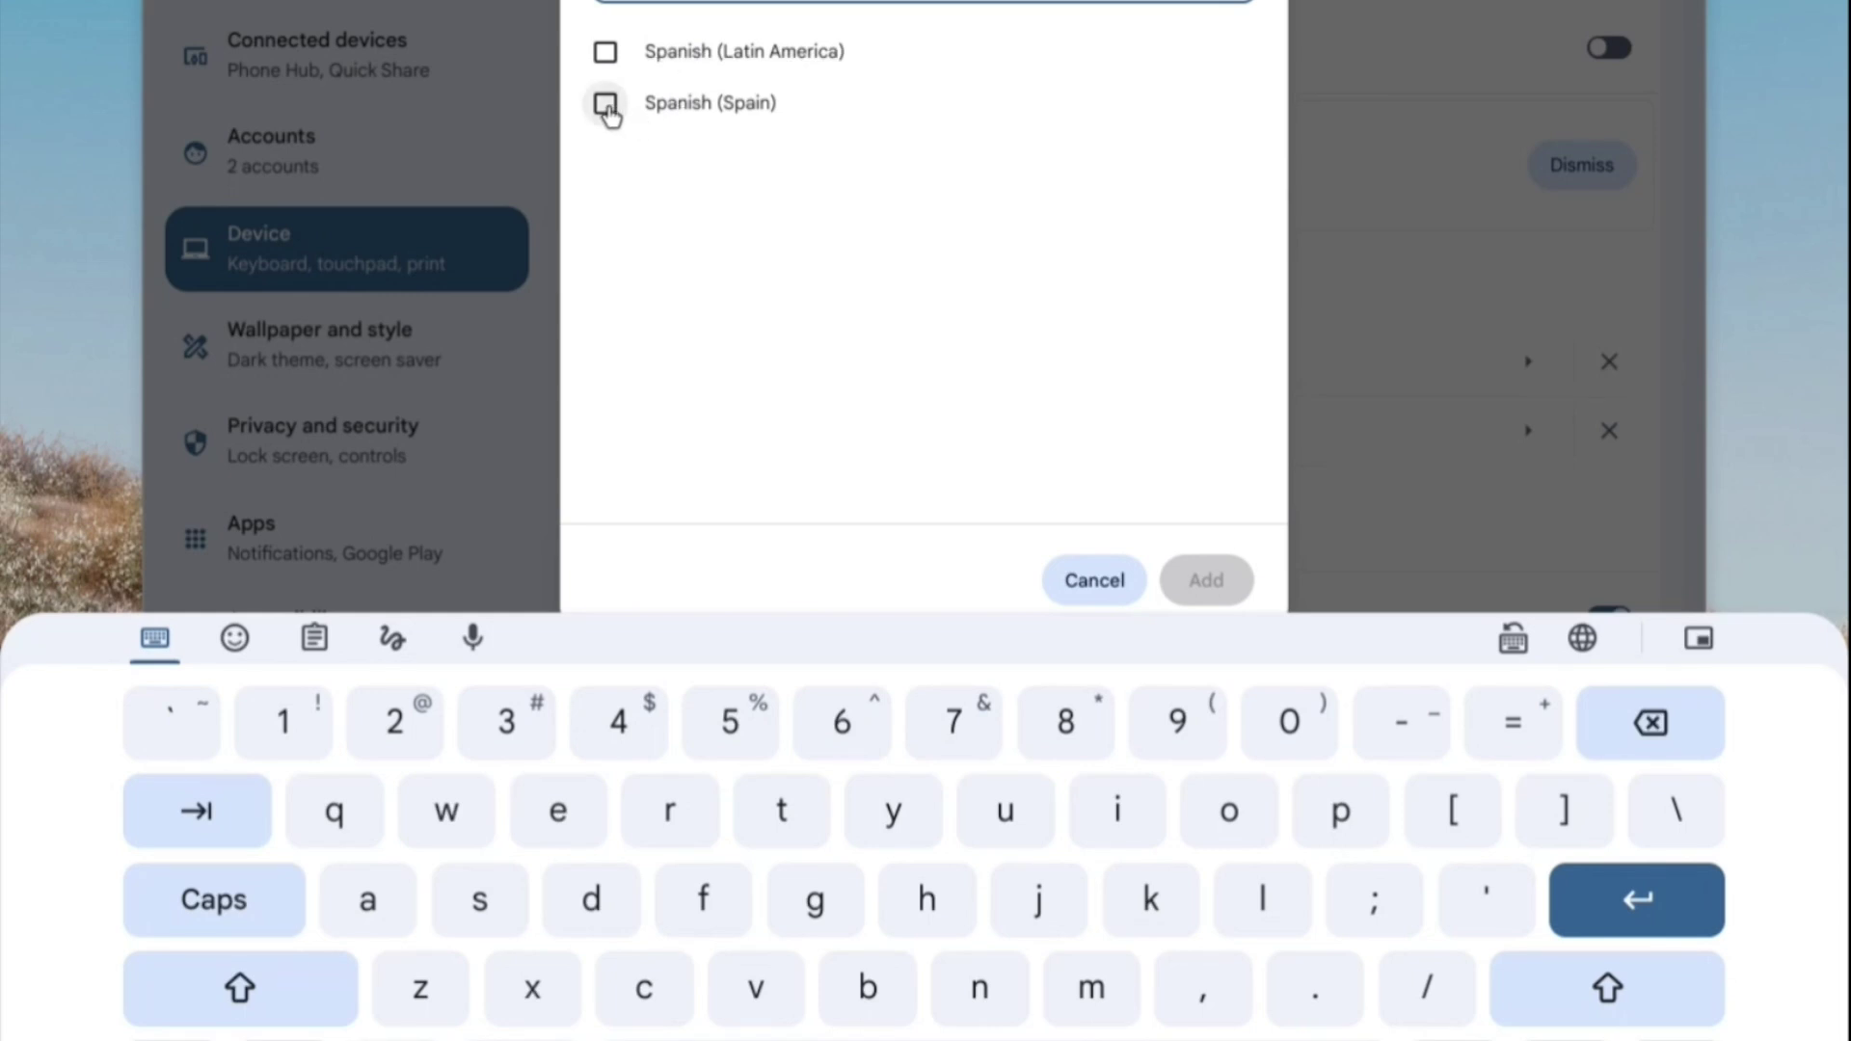
{"action": "left_click", "coordinate": [604, 103]}
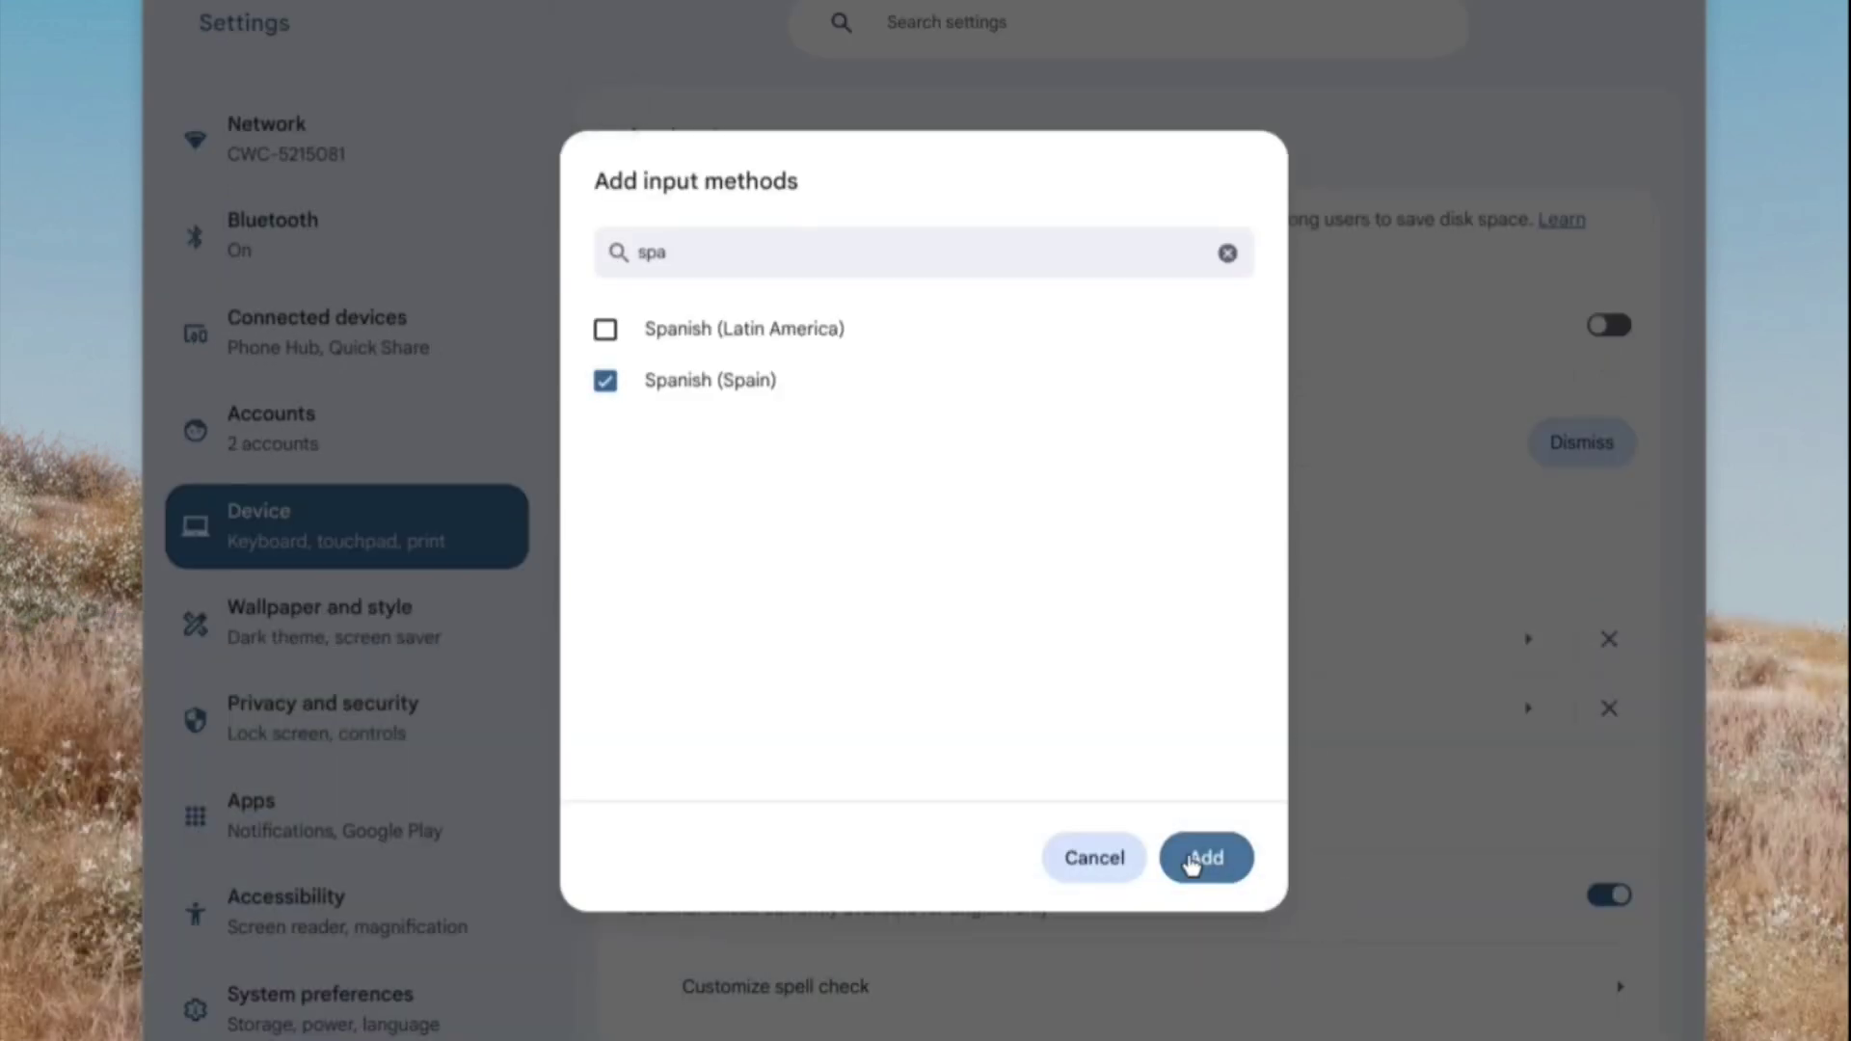
{"action": "left_click", "coordinate": [1194, 861]}
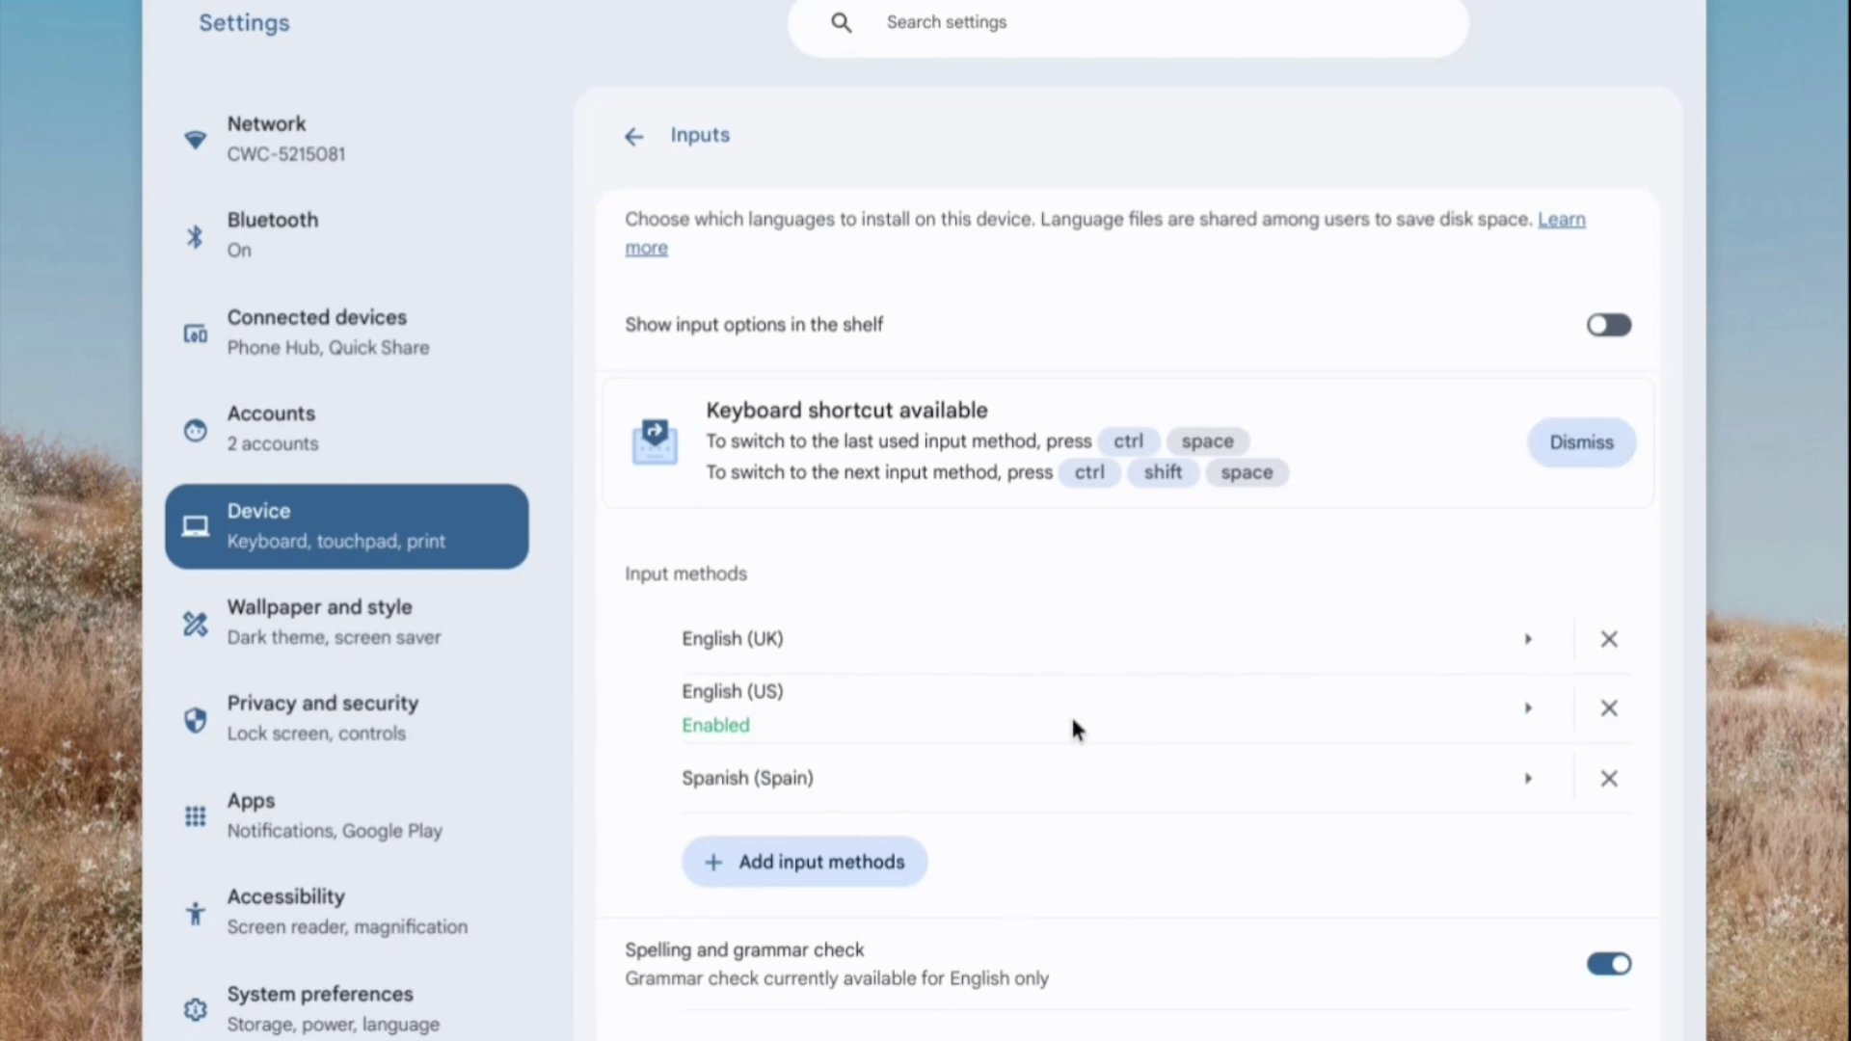
{"action": "left_click", "coordinate": [1007, 796]}
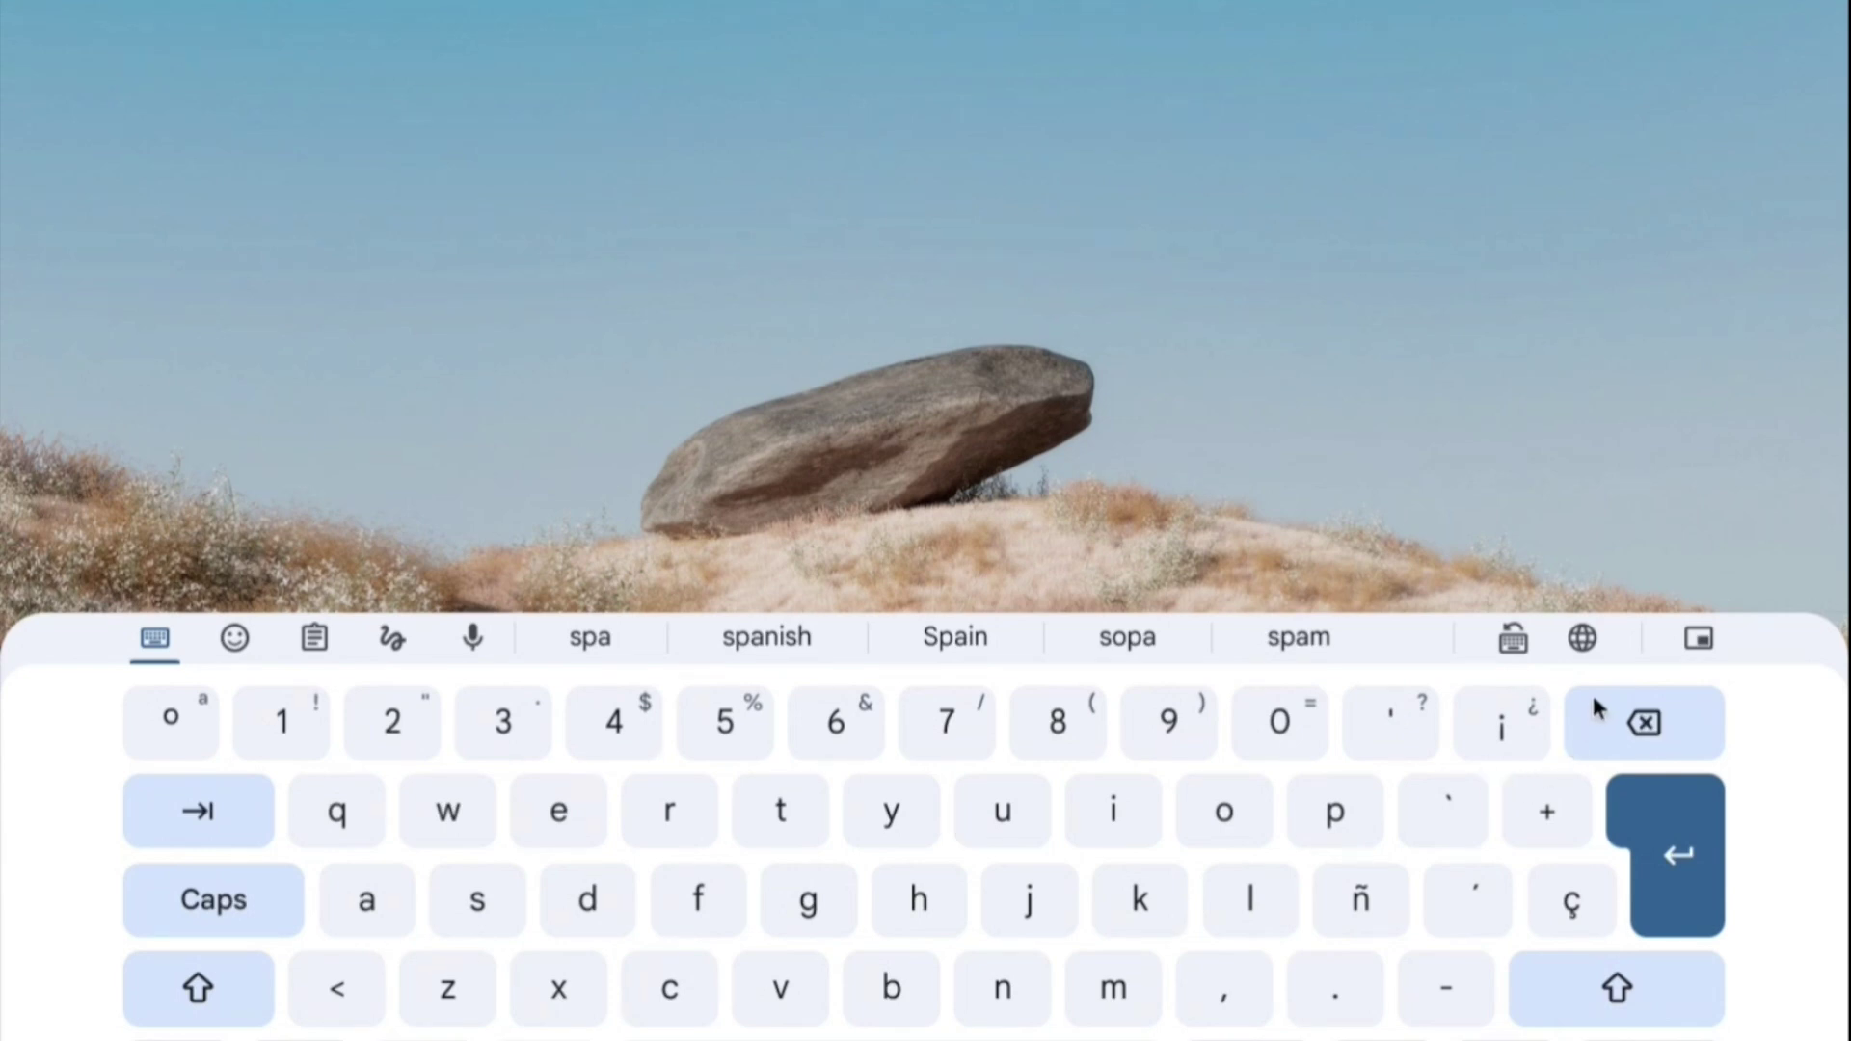
Step: Open the on-screen keyboard's globe menu showing English (UK), English (US) and Spanish (Spain)
{"action": "left_click", "coordinate": [1583, 639]}
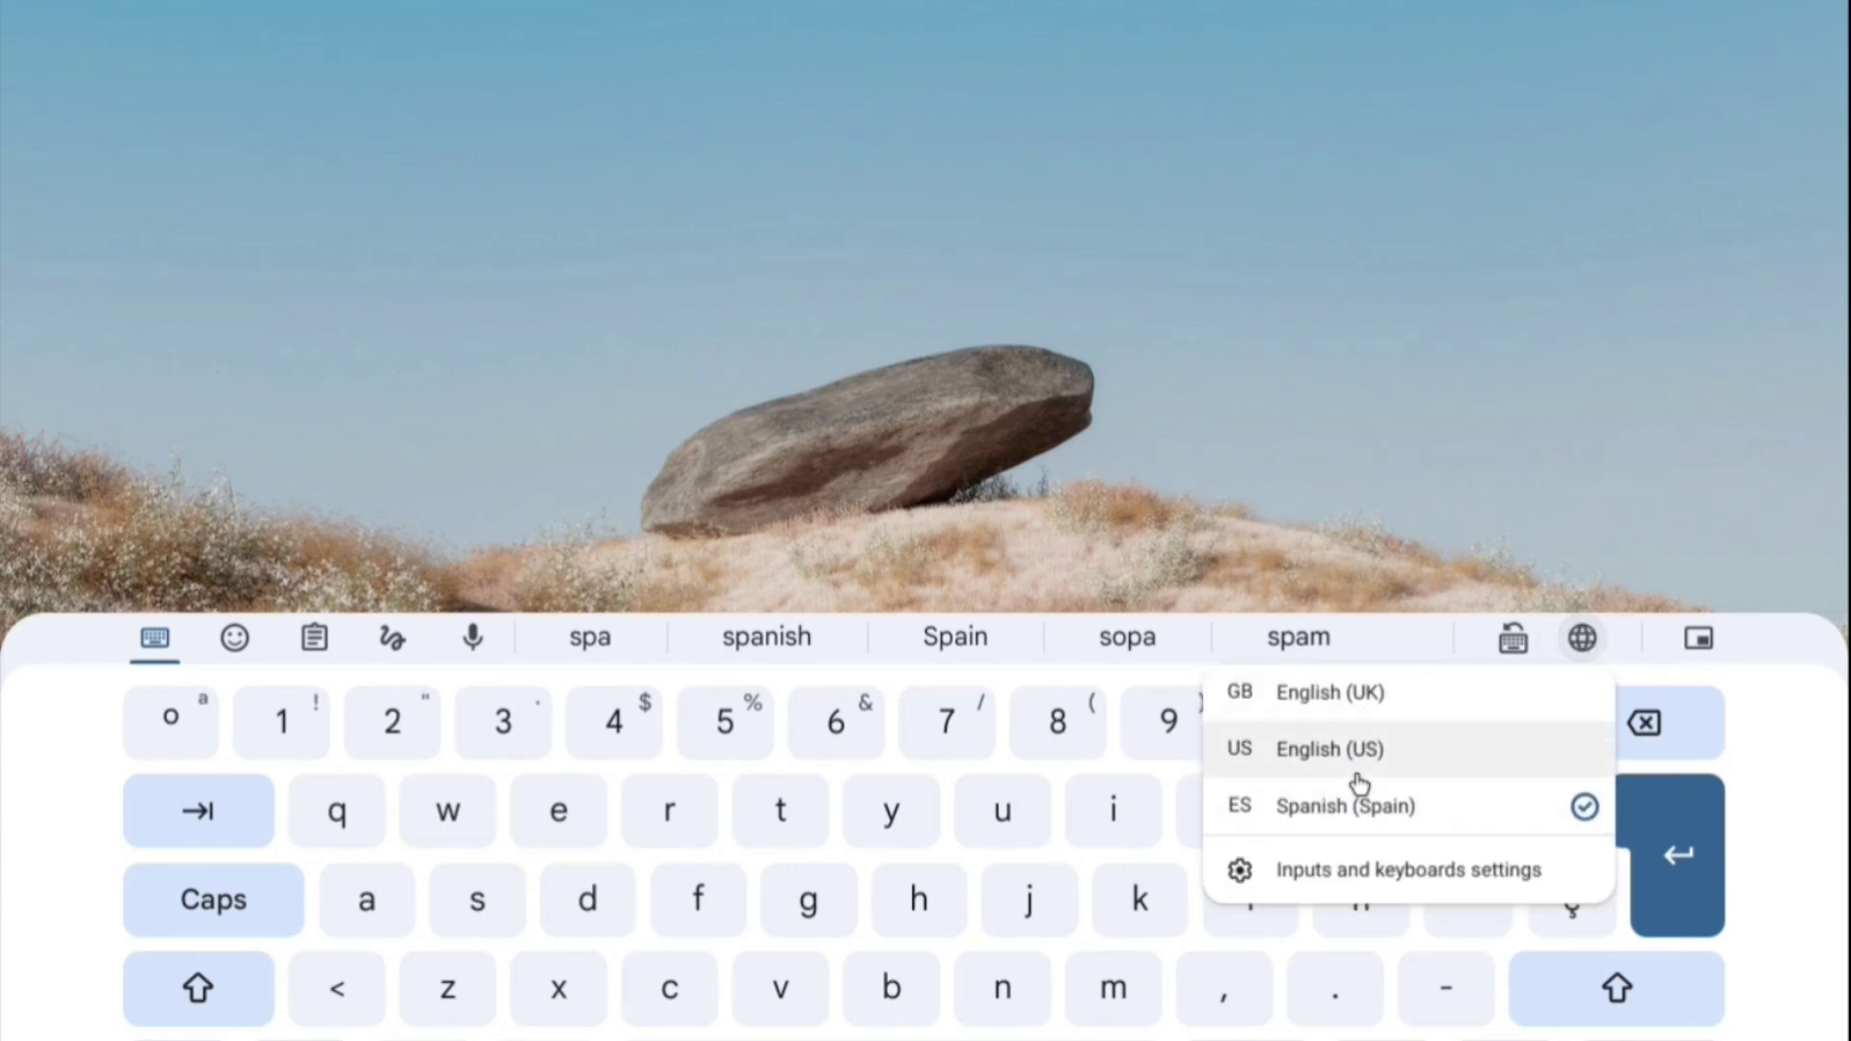